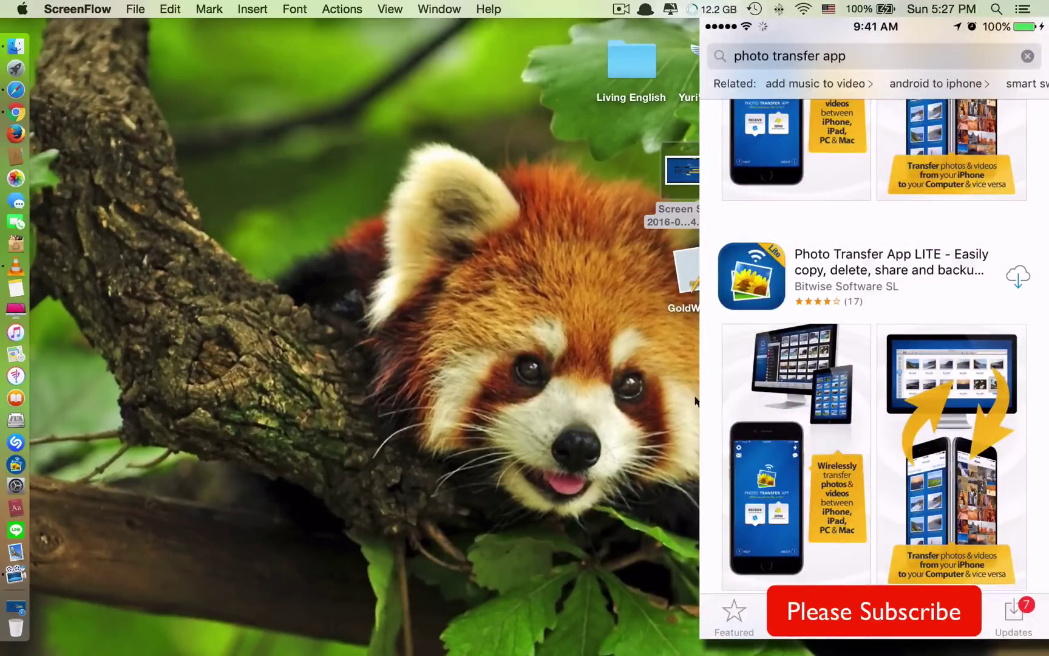
# View the saved screenshot on the desktop showing the photo upload error, and close it again
pyautogui.click(675, 174)
pyautogui.doubleClick(681, 177)
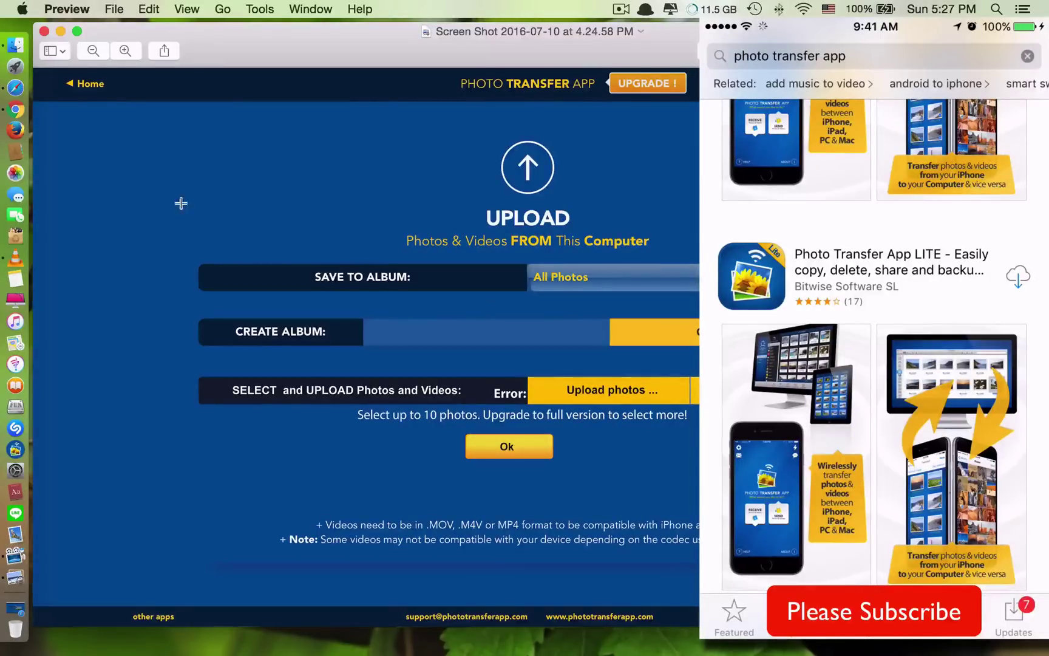
pyautogui.click(44, 31)
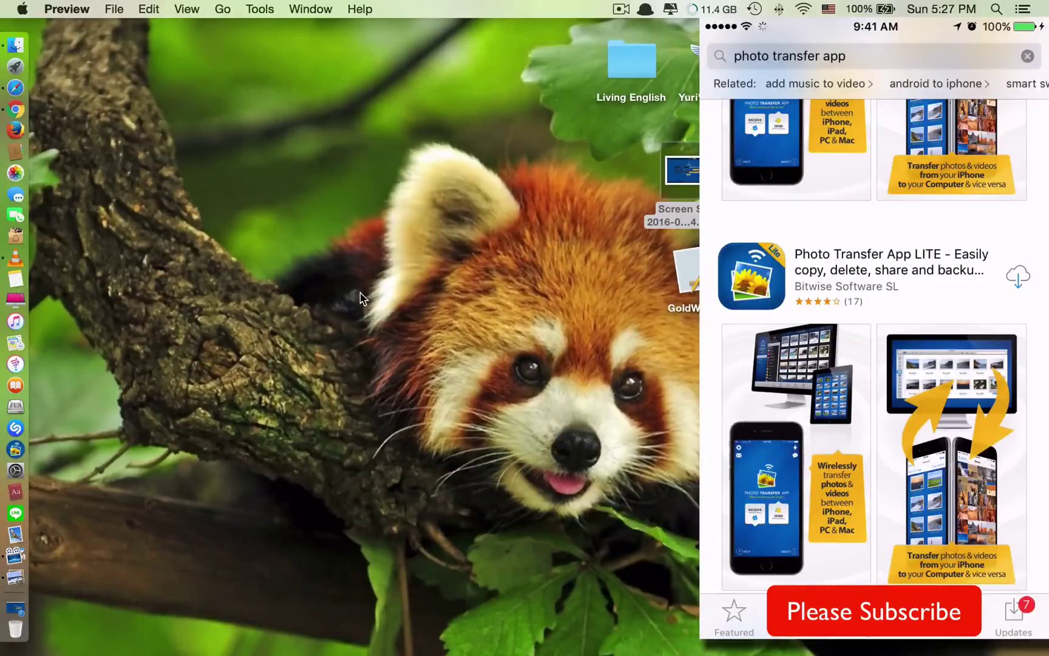
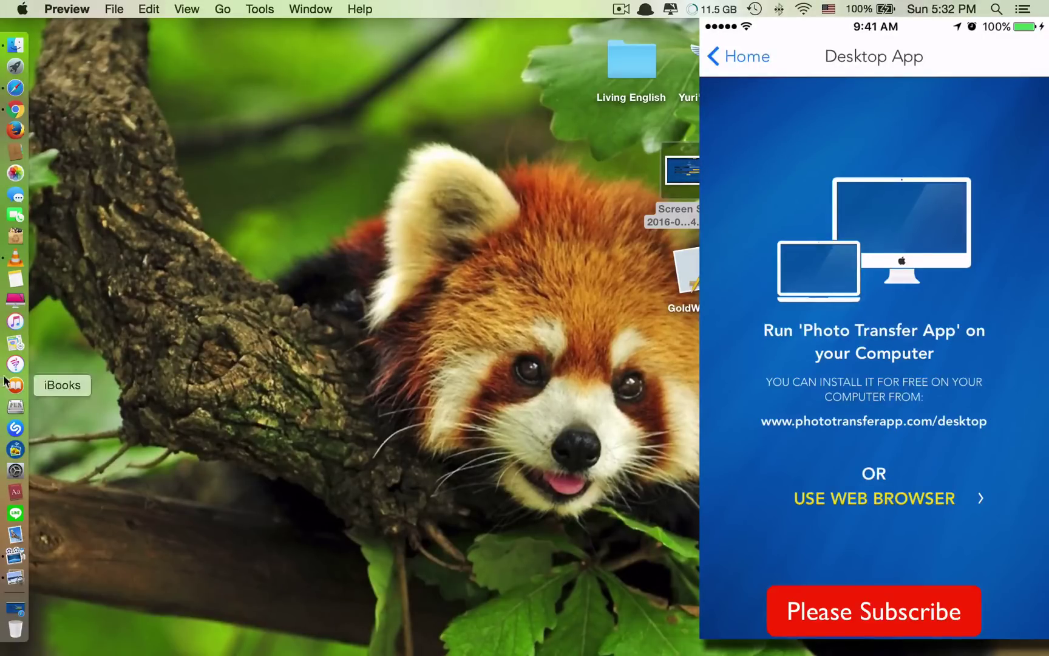
# Launch the desktop Photo Transfer App, find devices on the Wi-Fi network and connect to the iPhone
pyautogui.click(14, 450)
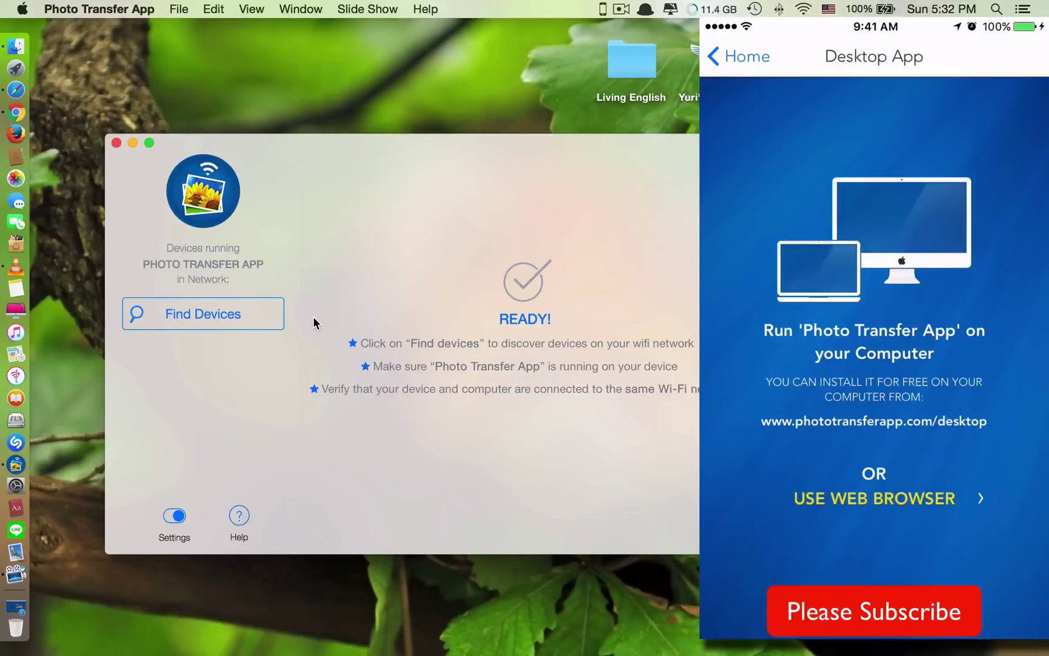
pyautogui.click(227, 317)
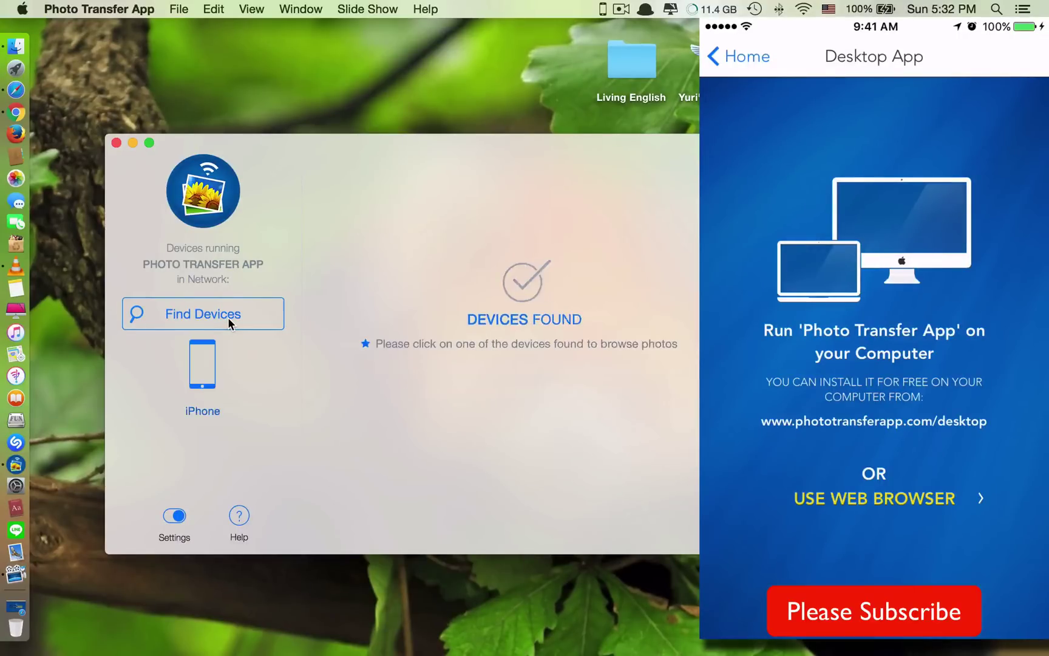
pyautogui.click(203, 364)
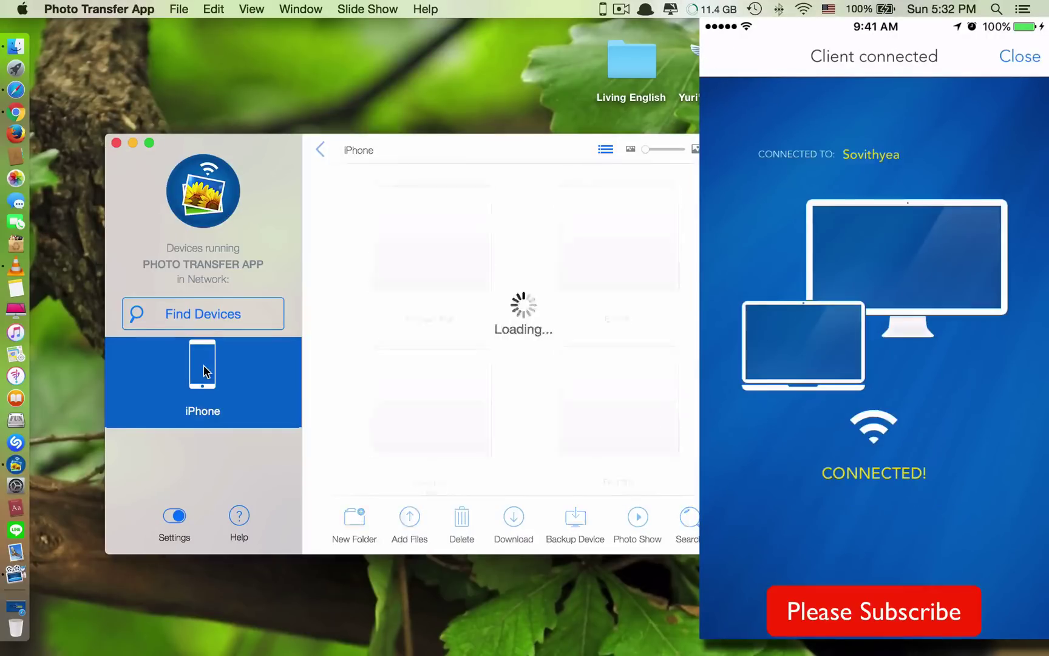
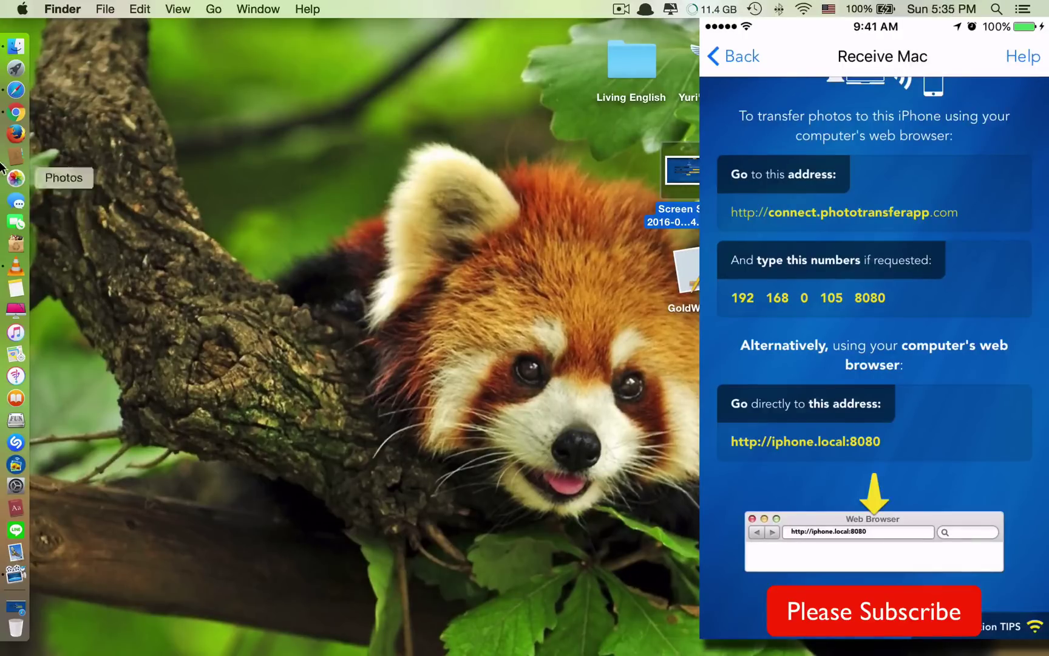
# Switch to Safari, close the old upload page window and load 192.168.0.105:8080 in a new window
pyautogui.click(18, 91)
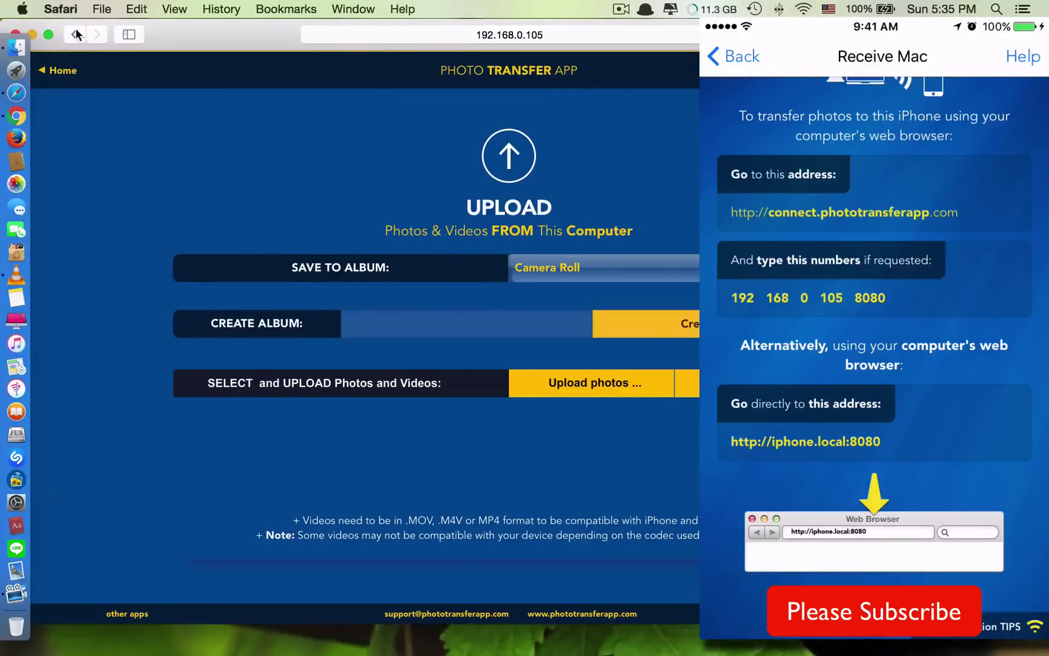
pyautogui.click(14, 34)
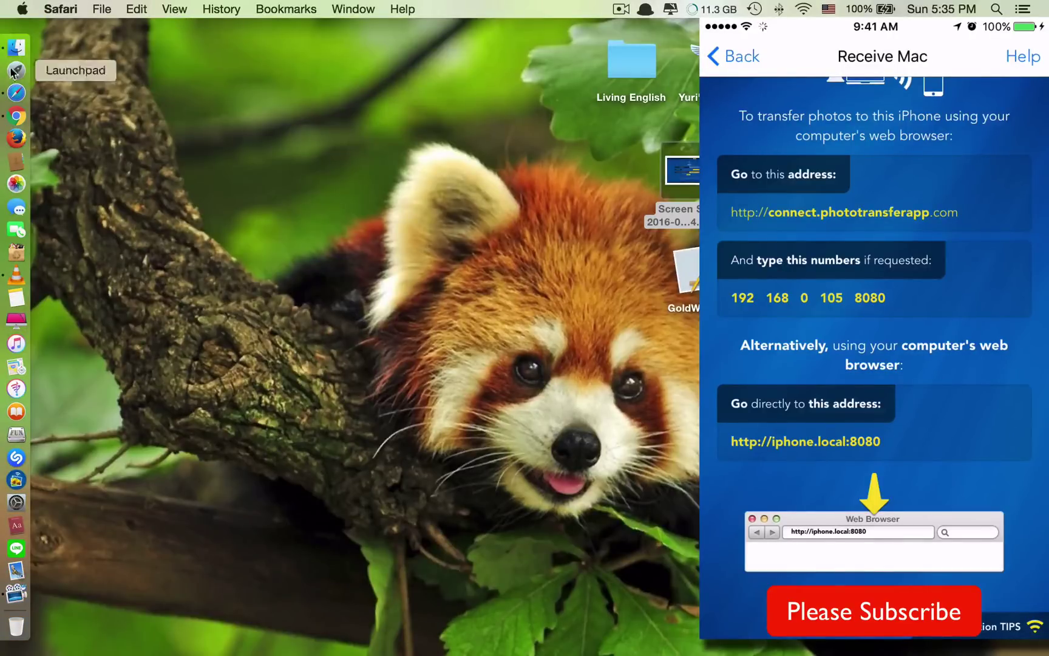
pyautogui.click(19, 96)
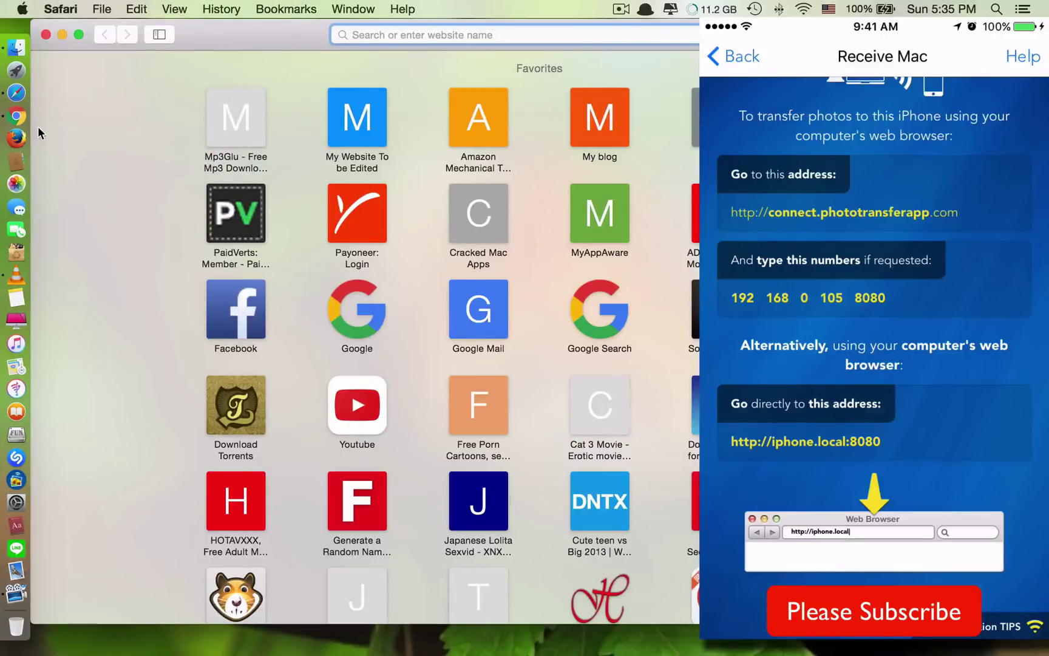
pyautogui.moveTo(15, 97)
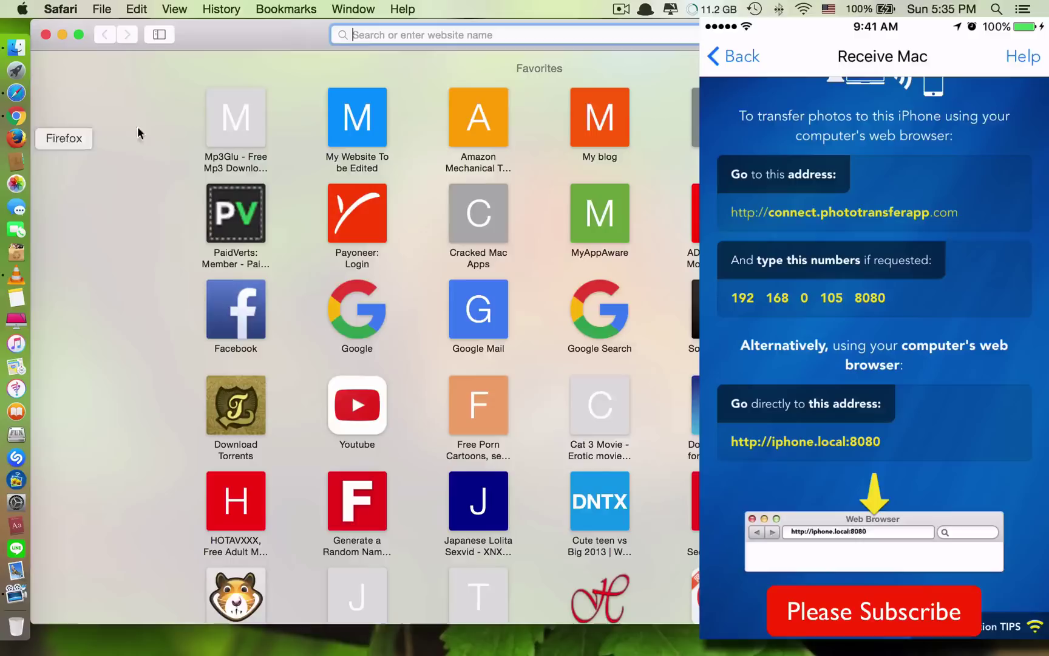
pyautogui.write('1')
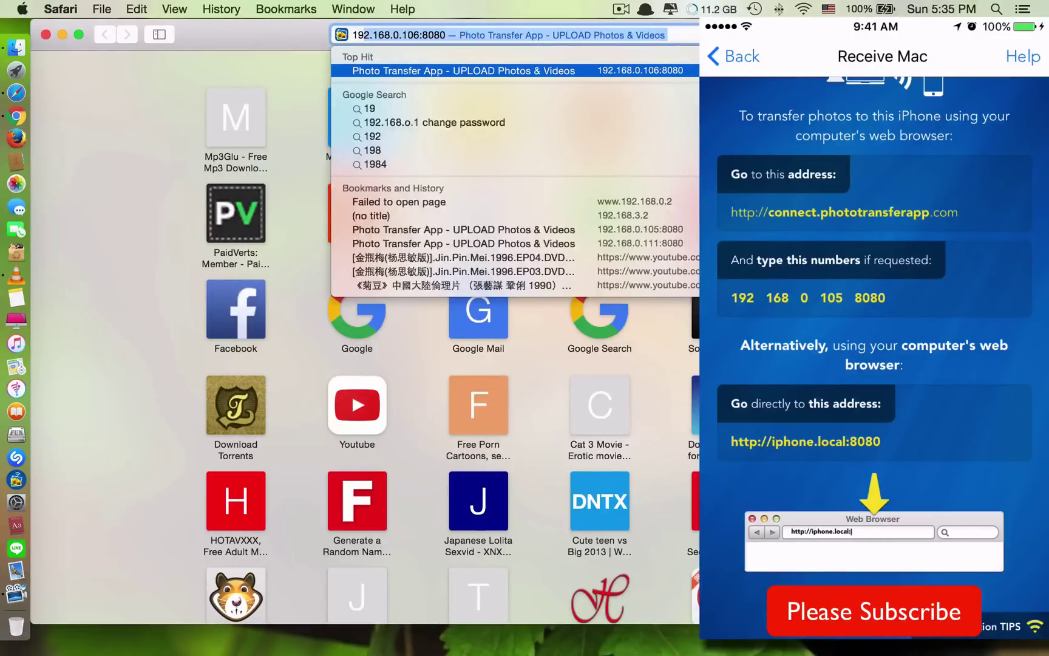
pyautogui.write('92.')
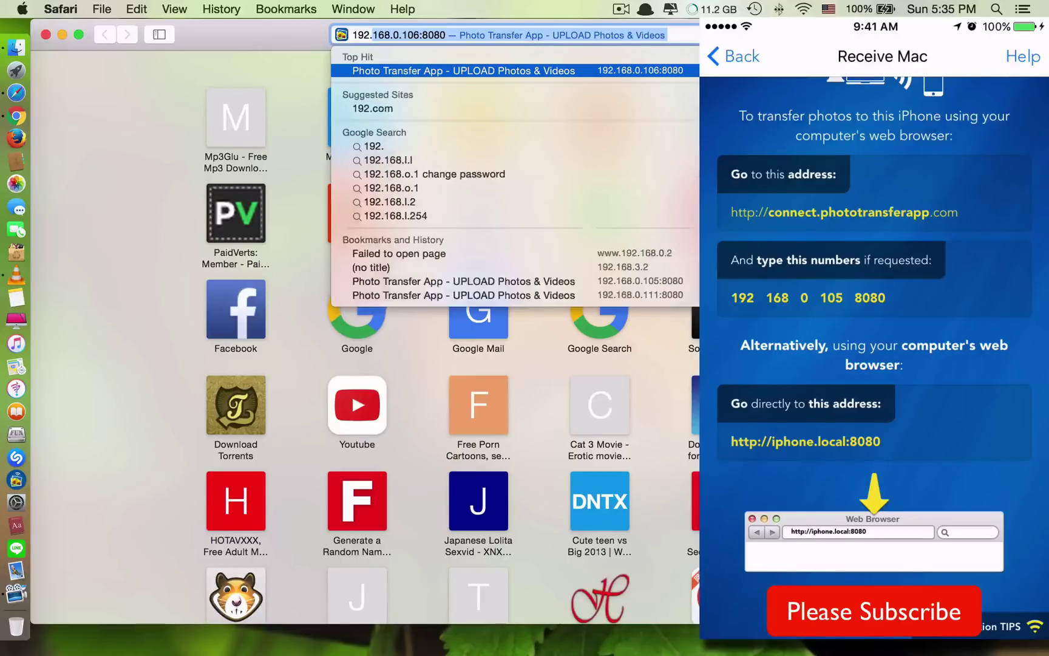
pyautogui.write('168.0')
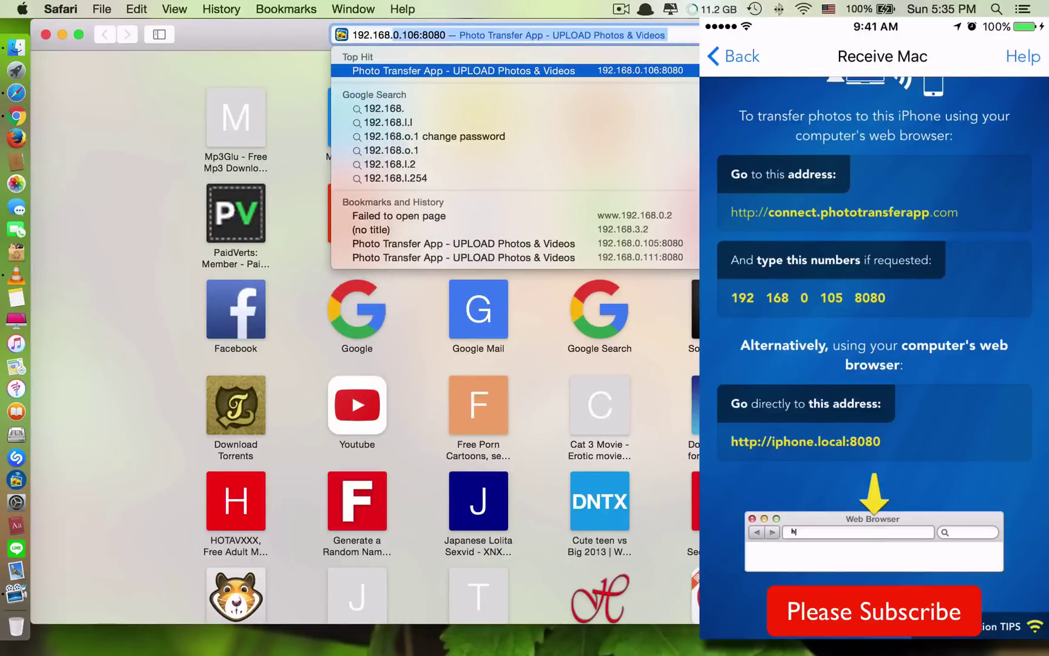
pyautogui.write('.10')
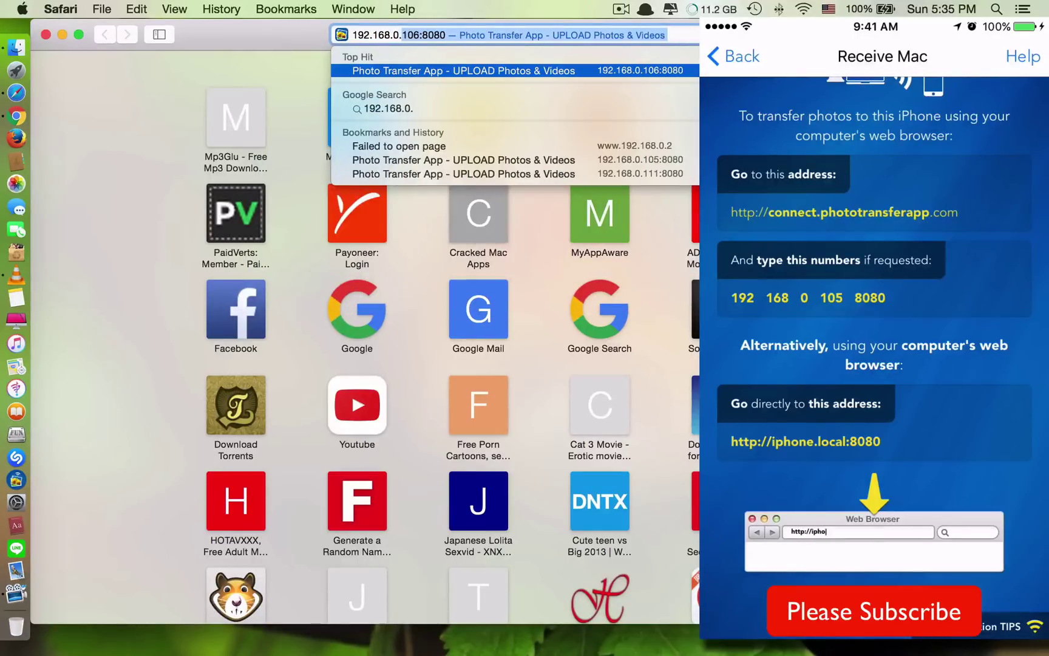
pyautogui.write('5')
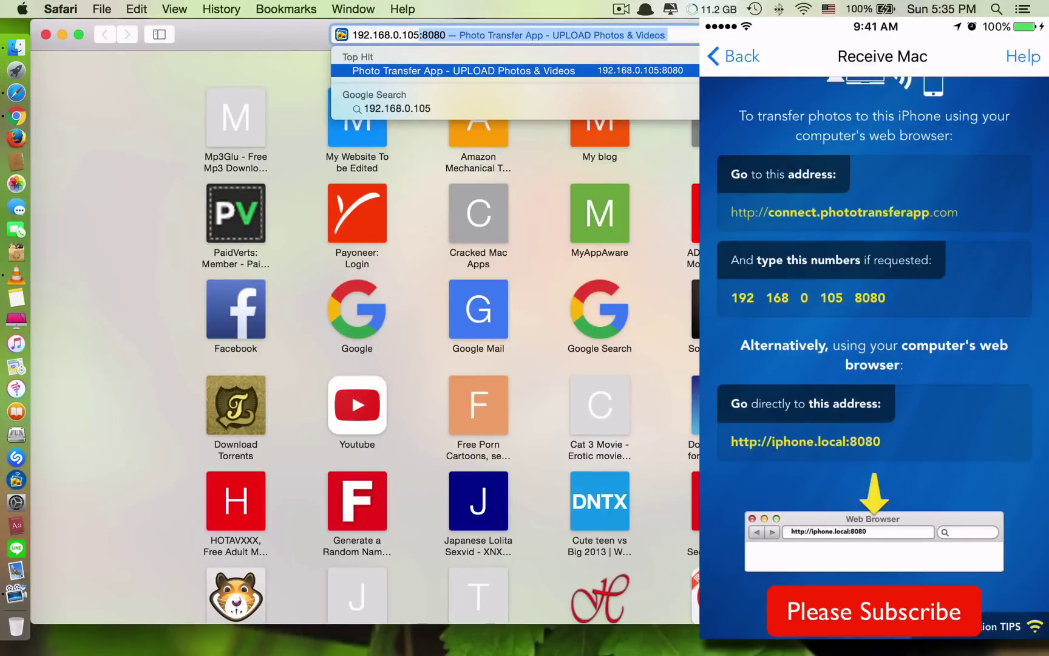
pyautogui.write(':8080')
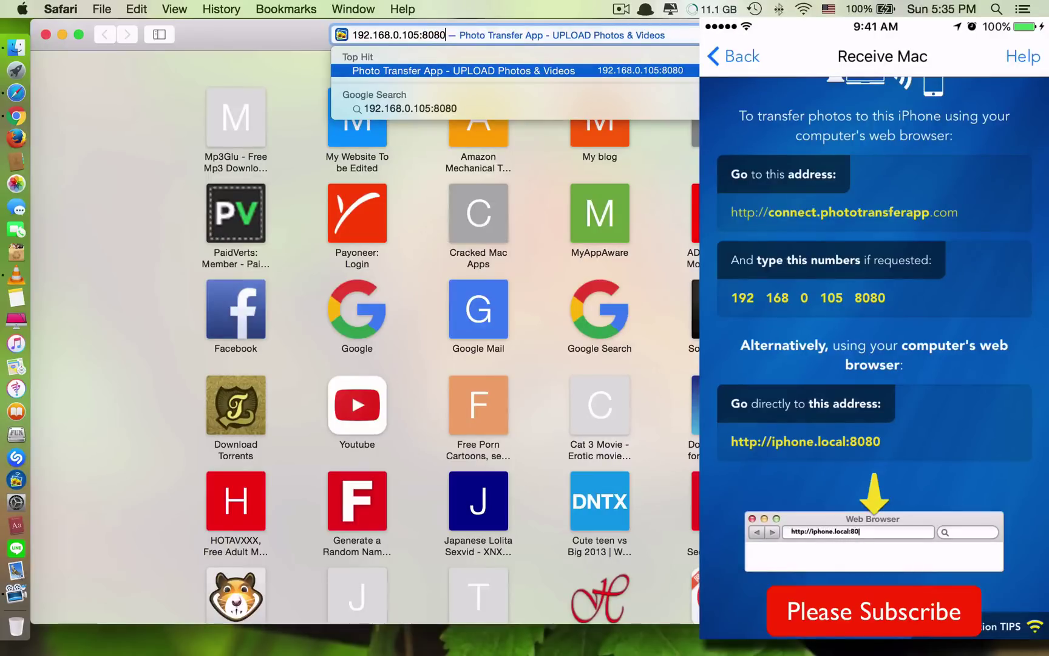
pyautogui.press('Return')
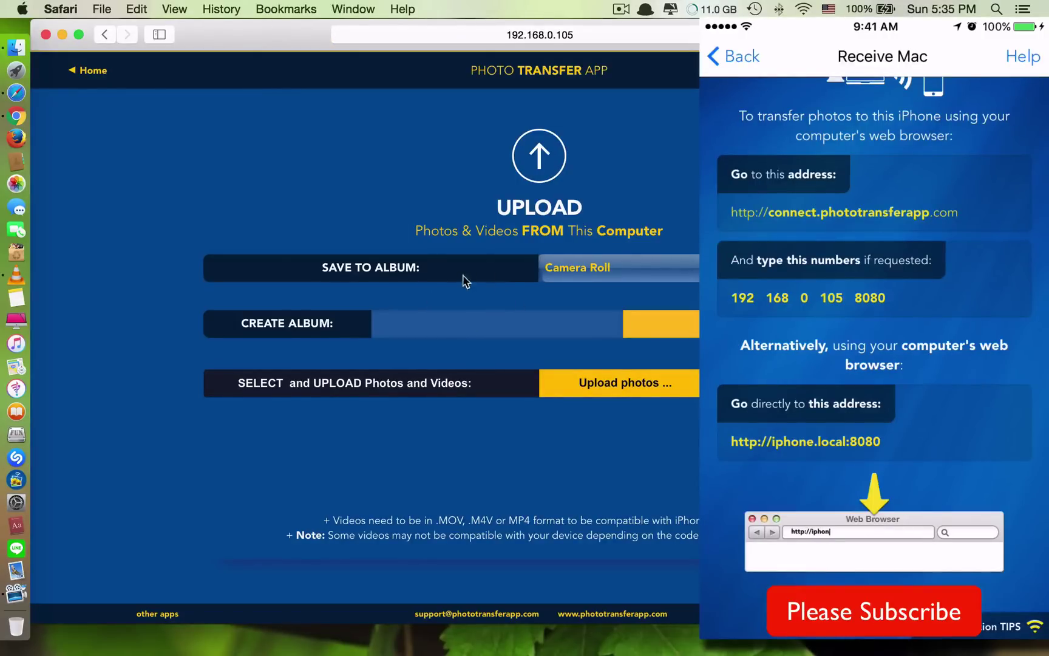
# Check the available save albums, keep Camera Roll and open the file chooser for uploading photos
pyautogui.click(584, 278)
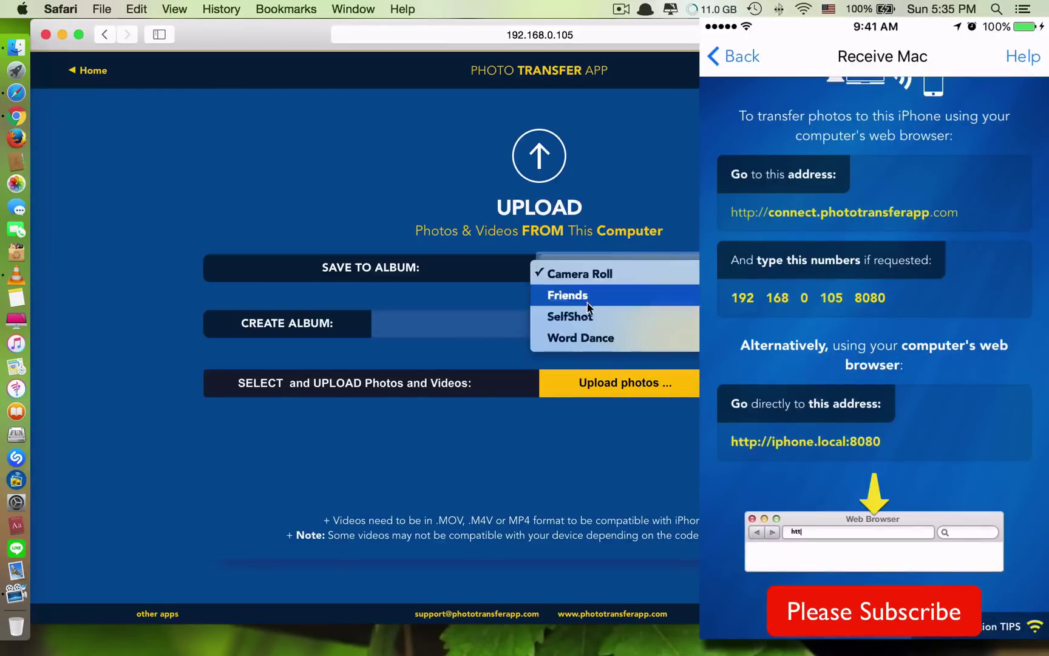
pyautogui.click(639, 230)
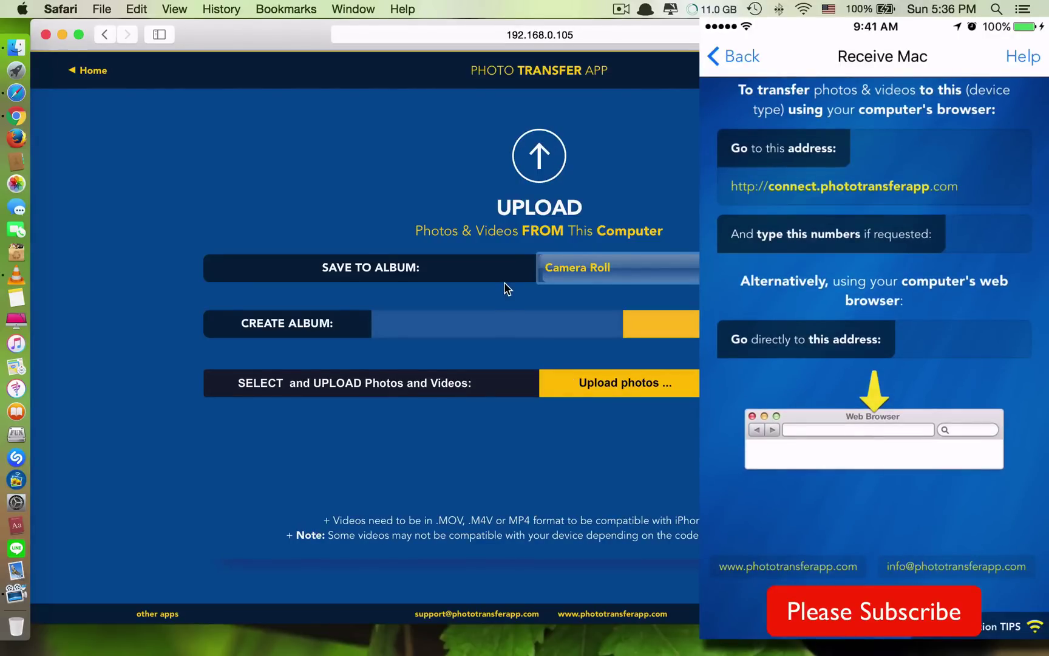
pyautogui.click(583, 390)
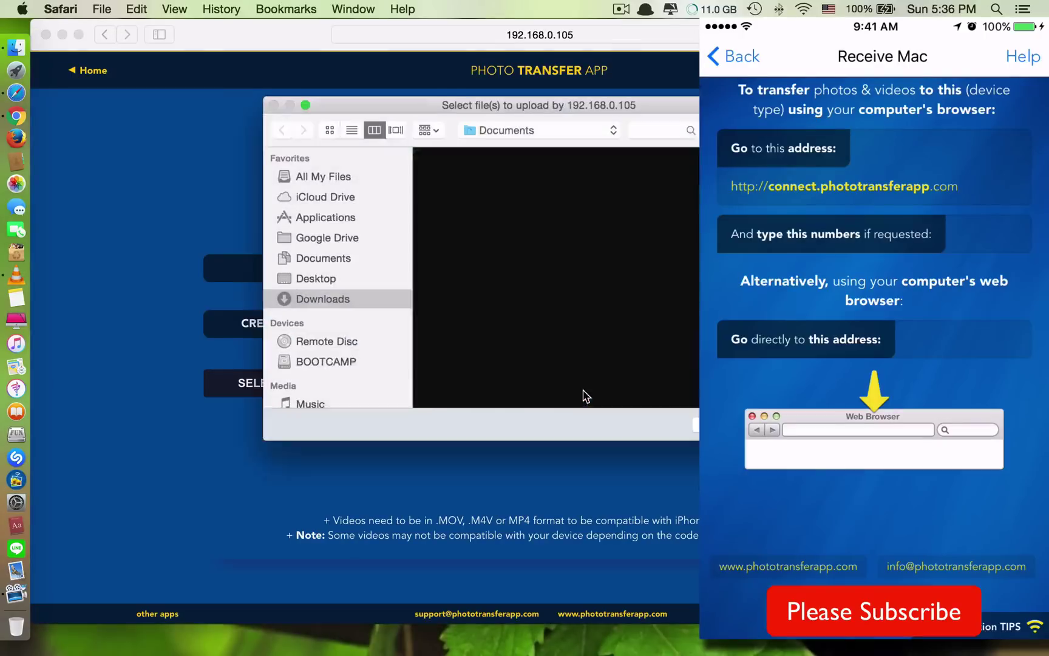
# Select the 13 images in Downloads from the 02154 wallpaper through Best-Wallpaper-2.jpg and upload them
pyautogui.scroll(-15, 533, 345)
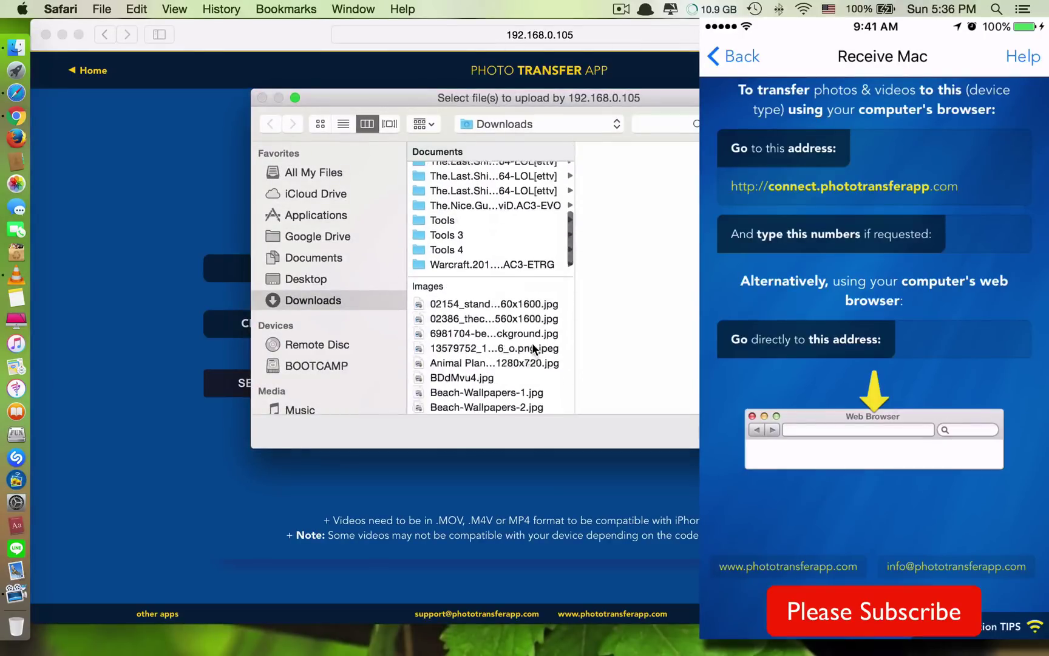
pyautogui.scroll(-5, 533, 347)
pyautogui.scroll(8, 533, 347)
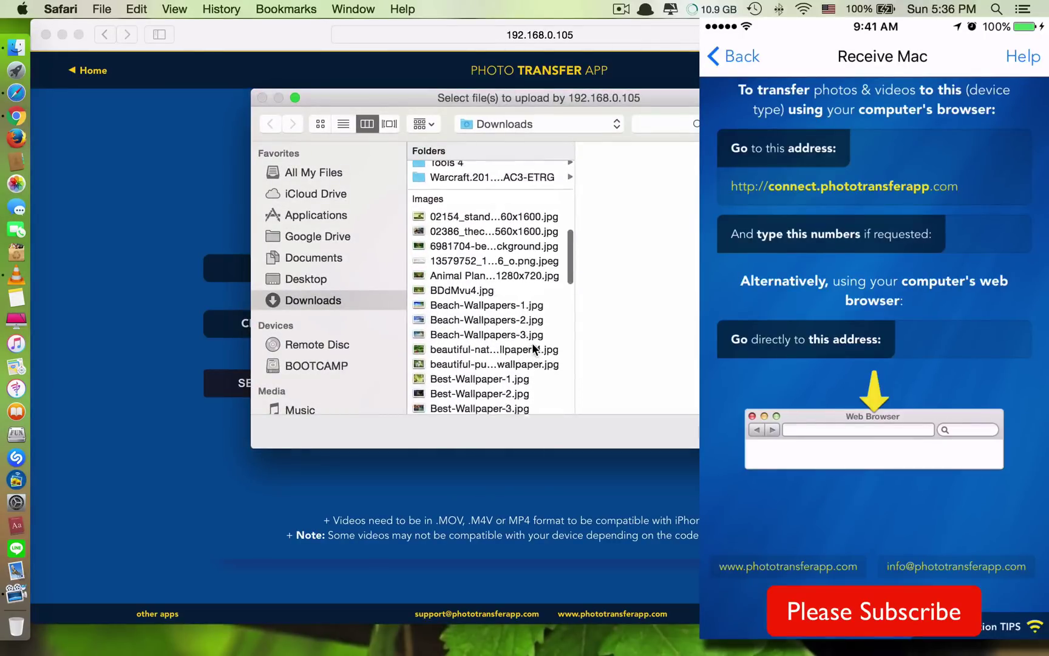
pyautogui.click(432, 237)
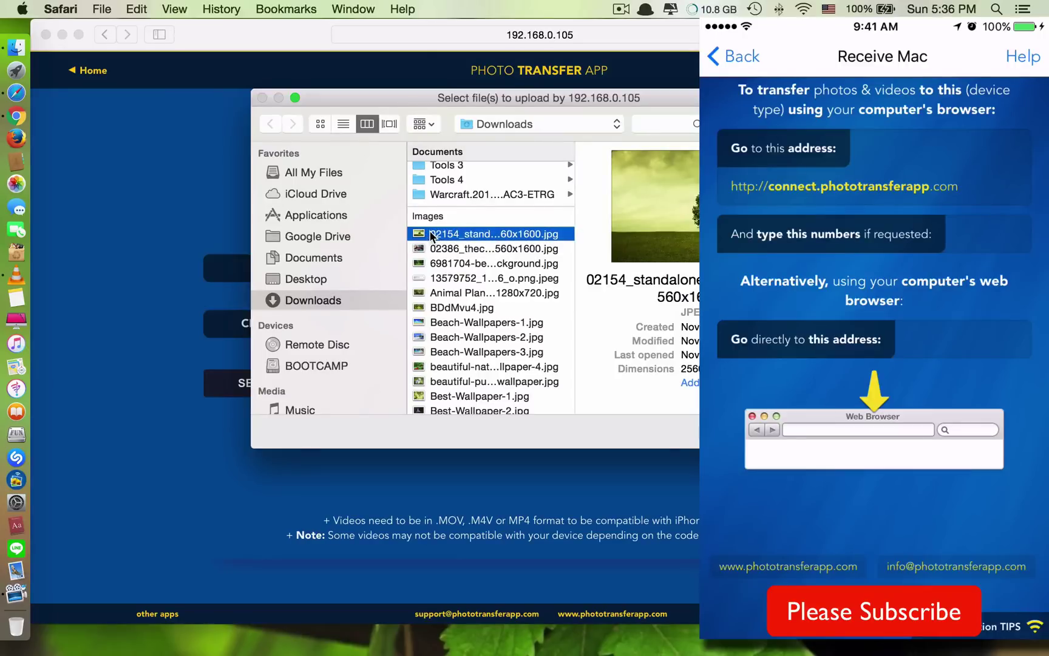
pyautogui.hotkey('shift', 'Down')
pyautogui.hotkey('shift', 'Down')
pyautogui.hotkey('shift', 'Down')
pyautogui.hotkey('shift', 'Down')
pyautogui.hotkey('shift', 'Down')
pyautogui.hotkey('shift', 'Down')
pyautogui.hotkey('shift', 'Down')
pyautogui.hotkey('shift', 'Down')
pyautogui.hotkey('shift', 'Down')
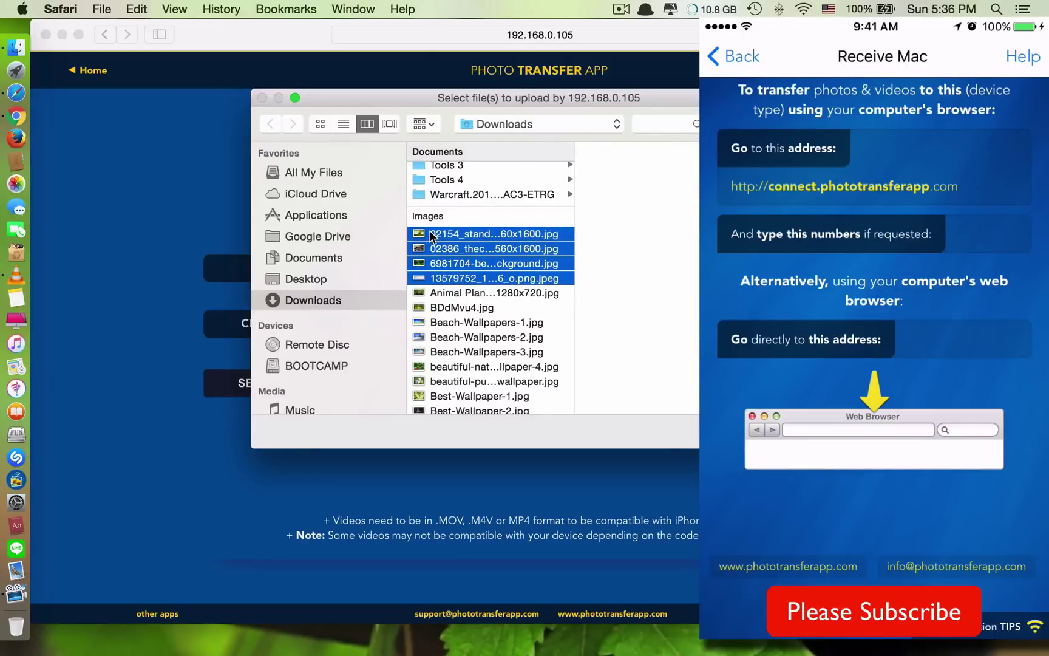
pyautogui.hotkey('shift', 'Down')
pyautogui.hotkey('shift', 'Down')
pyautogui.hotkey('shift', 'Down')
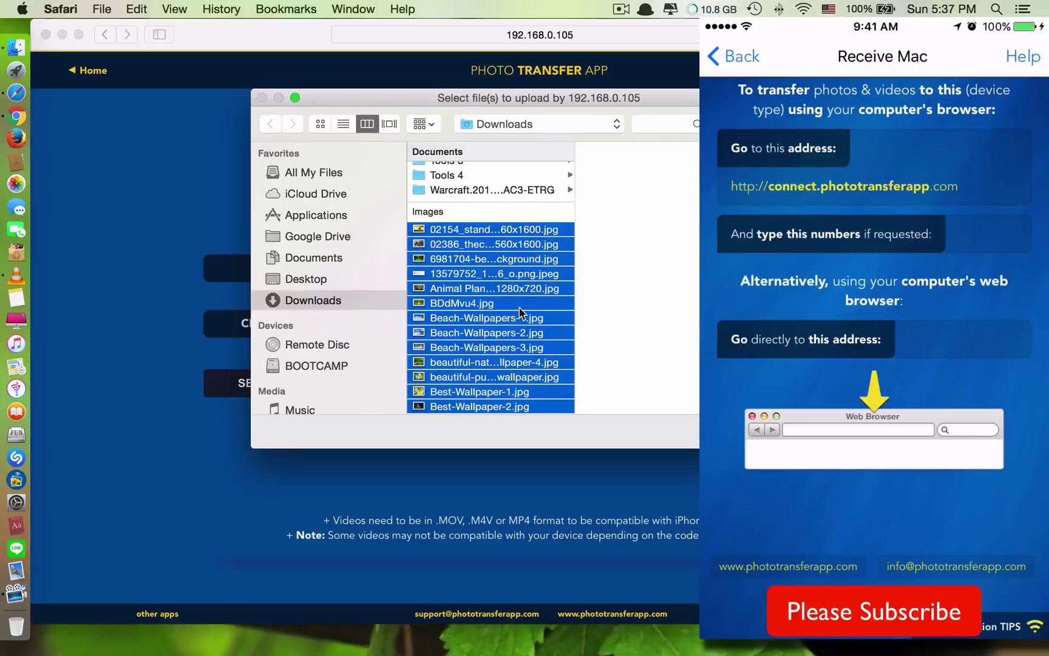
pyautogui.scroll(-5, 520, 313)
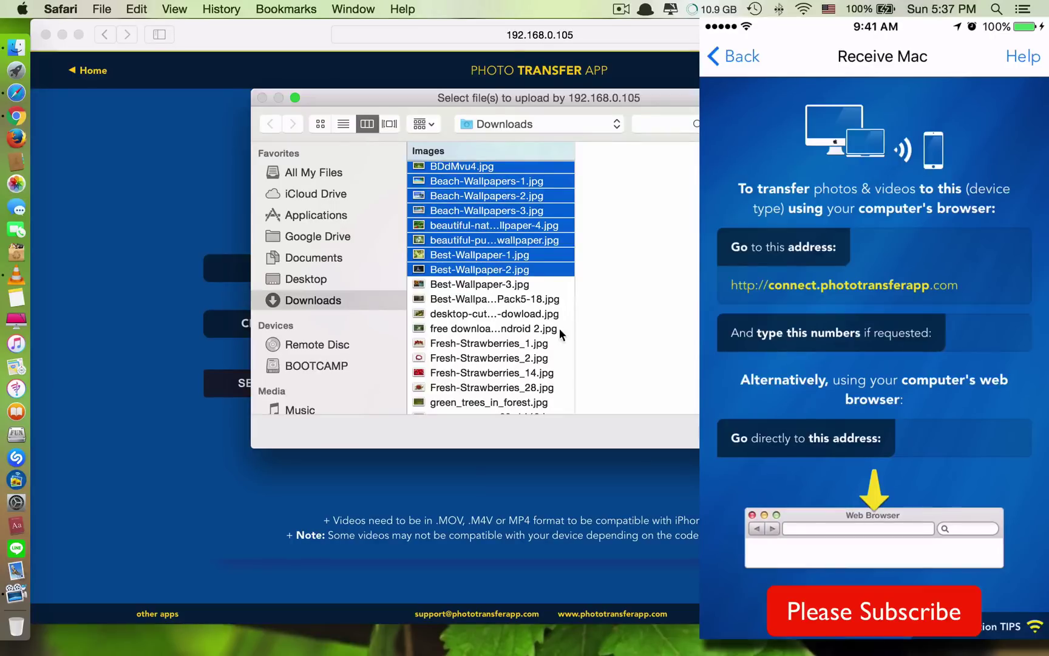
pyautogui.scroll(10, 535, 277)
pyautogui.scroll(-9, 486, 267)
pyautogui.scroll(5, 480, 261)
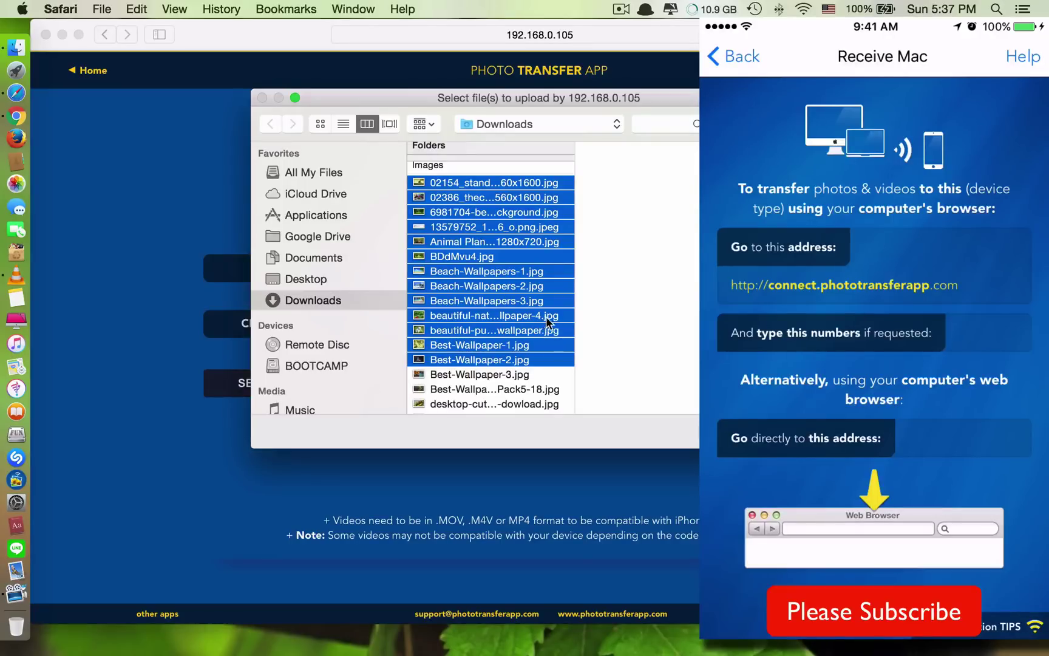
pyautogui.press('Return')
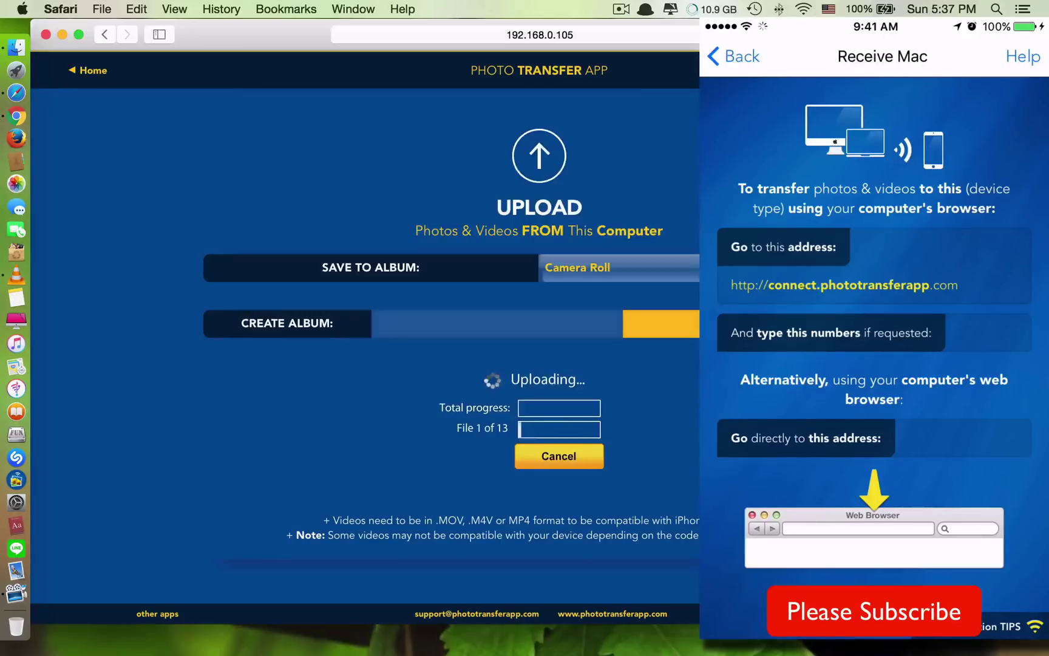